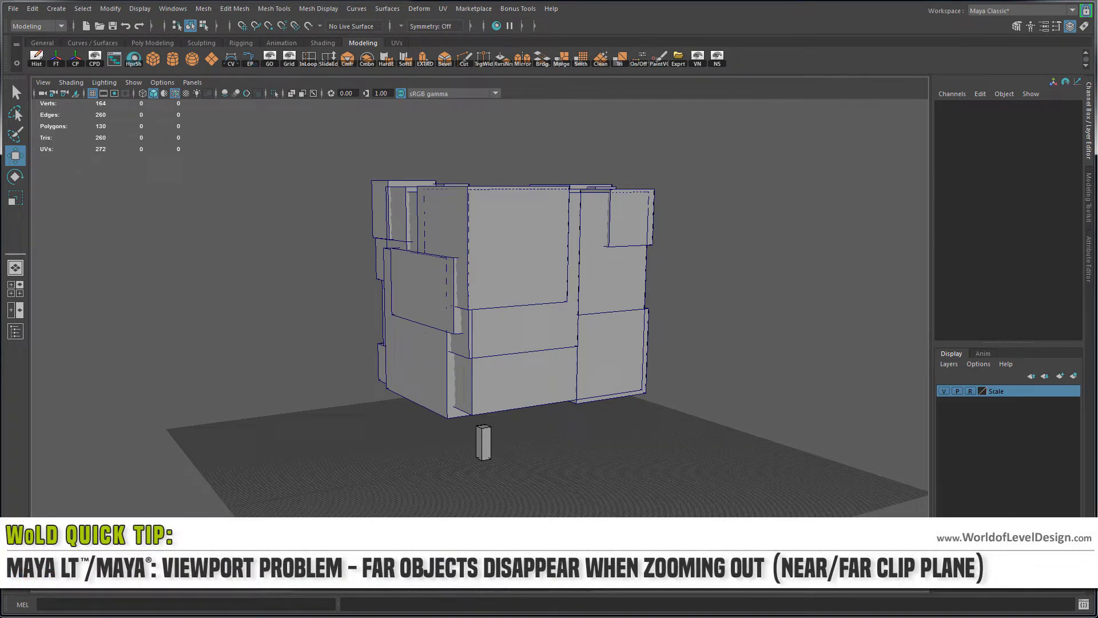
# Zoom and orbit around the cube-block model, then bring up the four-view layout and hotbox.
pyautogui.moveTo(510, 332)
pyautogui.keyDown('alt'); pyautogui.mouseDown(button='right')
pyautogui.moveTo(879, 463)
pyautogui.moveTo(352, 350)
pyautogui.moveTo(220, 304)
pyautogui.moveTo(310, 326)
pyautogui.mouseUp(button='right'); pyautogui.keyUp('alt')
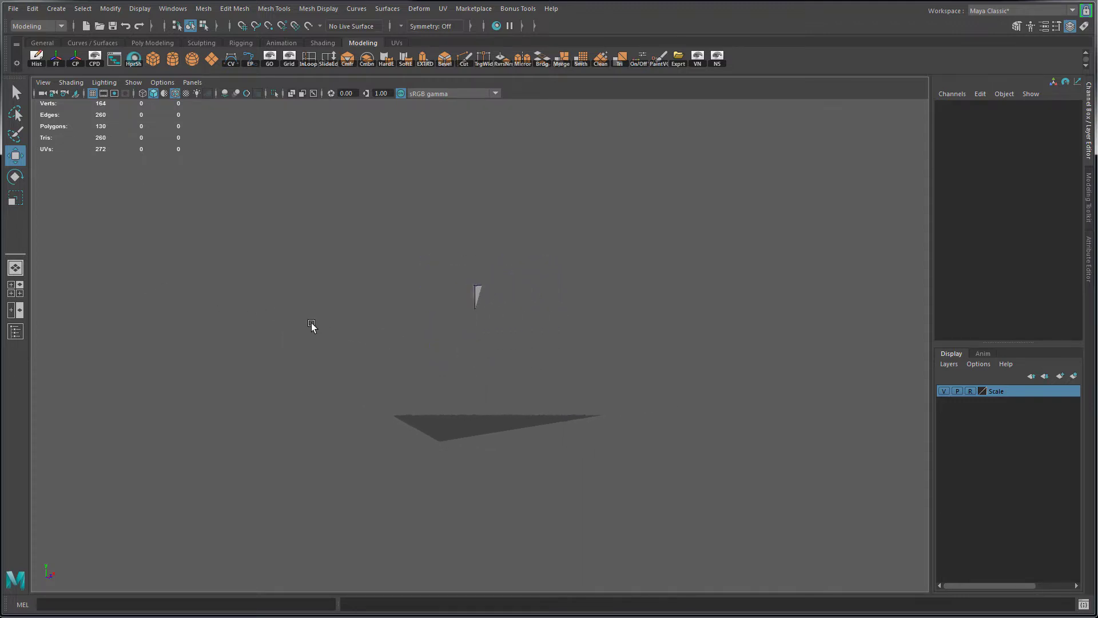
pyautogui.moveTo(311, 326)
pyautogui.keyDown('alt'); pyautogui.mouseDown()
pyautogui.moveTo(326, 327)
pyautogui.moveTo(287, 321)
pyautogui.moveTo(321, 329)
pyautogui.mouseUp(); pyautogui.keyUp('alt')
pyautogui.keyDown('alt'); pyautogui.moveTo(460, 318); pyautogui.dragTo(426, 319); pyautogui.keyUp('alt')
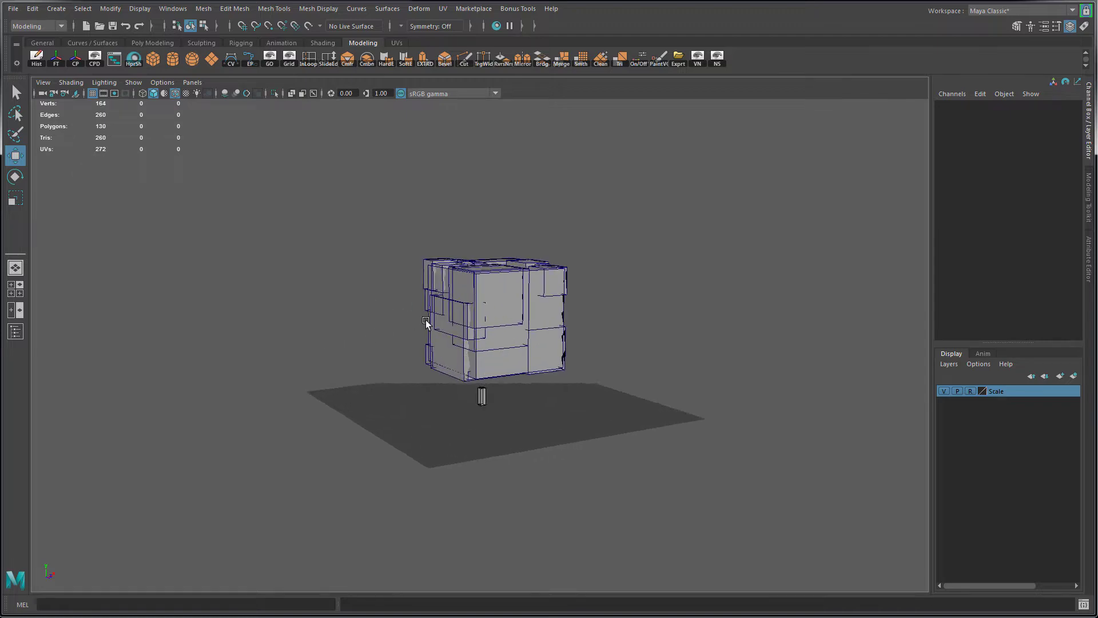
pyautogui.moveTo(426, 320)
pyautogui.keyDown('alt'); pyautogui.mouseDown(button='right')
pyautogui.moveTo(730, 421)
pyautogui.moveTo(714, 423)
pyautogui.mouseUp(button='right'); pyautogui.keyUp('alt')
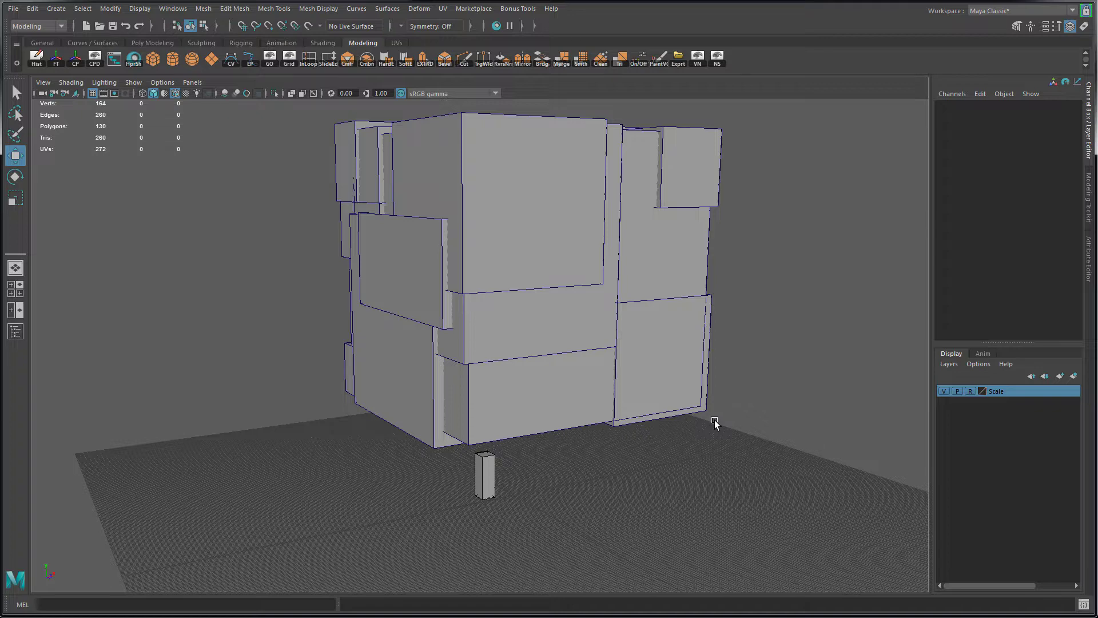
pyautogui.moveTo(715, 424)
pyautogui.keyDown('alt'); pyautogui.mouseDown(button='right')
pyautogui.moveTo(633, 403)
pyautogui.moveTo(652, 409)
pyautogui.mouseUp(button='right'); pyautogui.keyUp('alt')
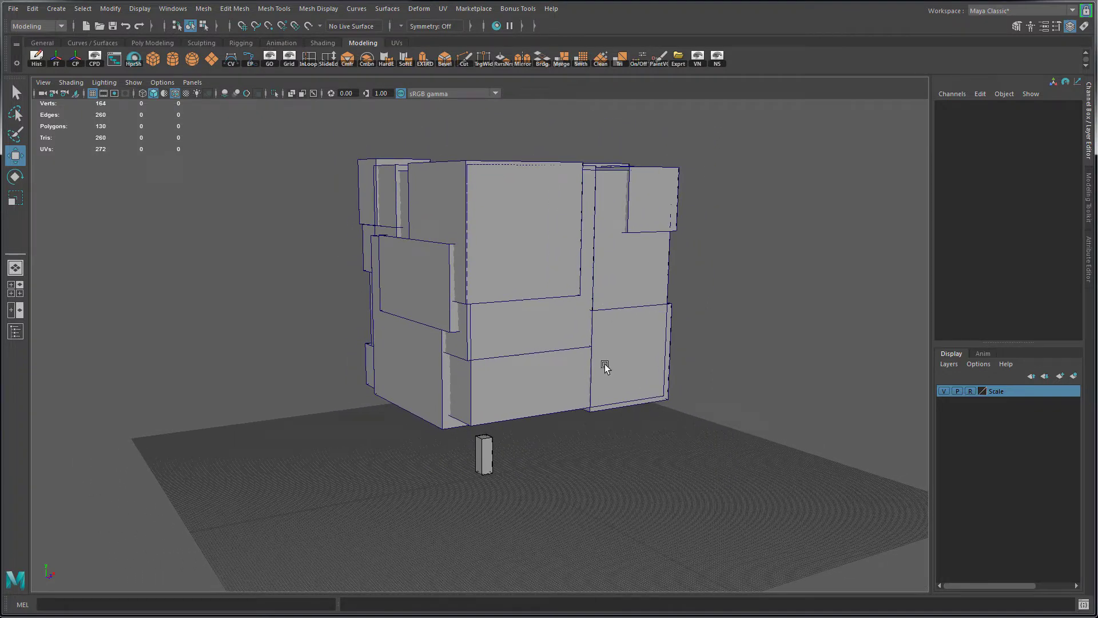
pyautogui.press('space')
pyautogui.press('space')
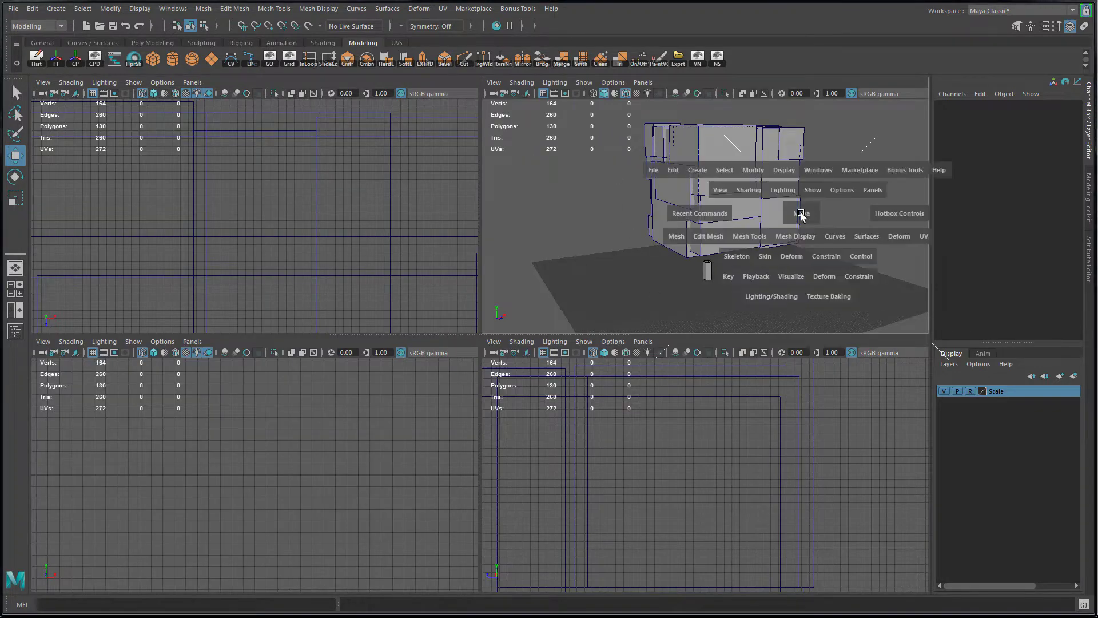
pyautogui.press('space')
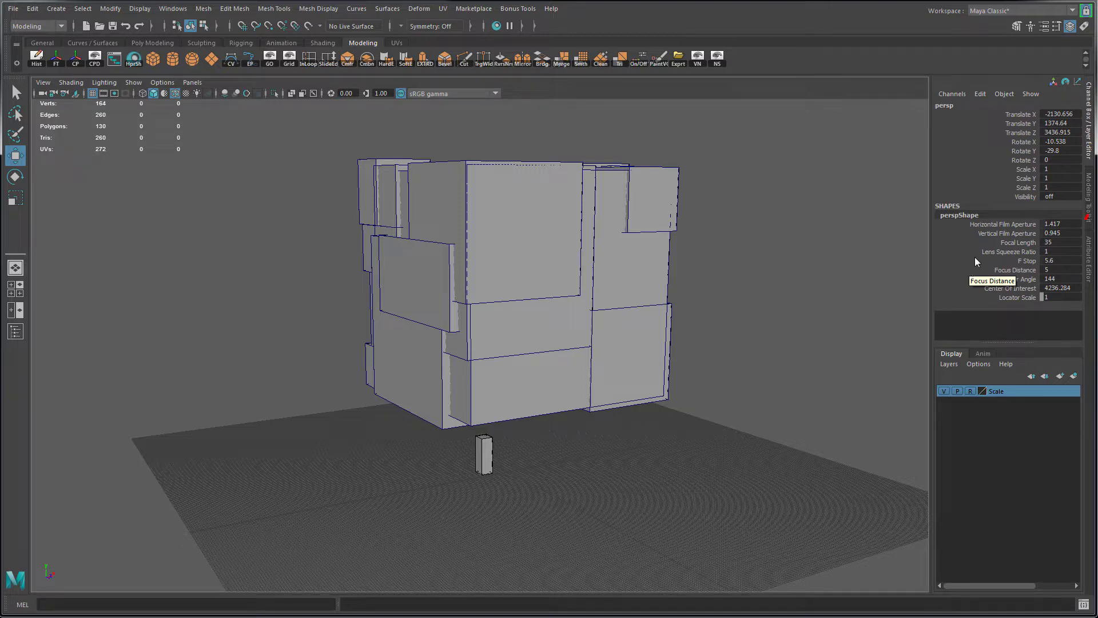
# Open the persp camera's full attributes and set Far Clip Plane to 1000.
pyautogui.click(1088, 254)
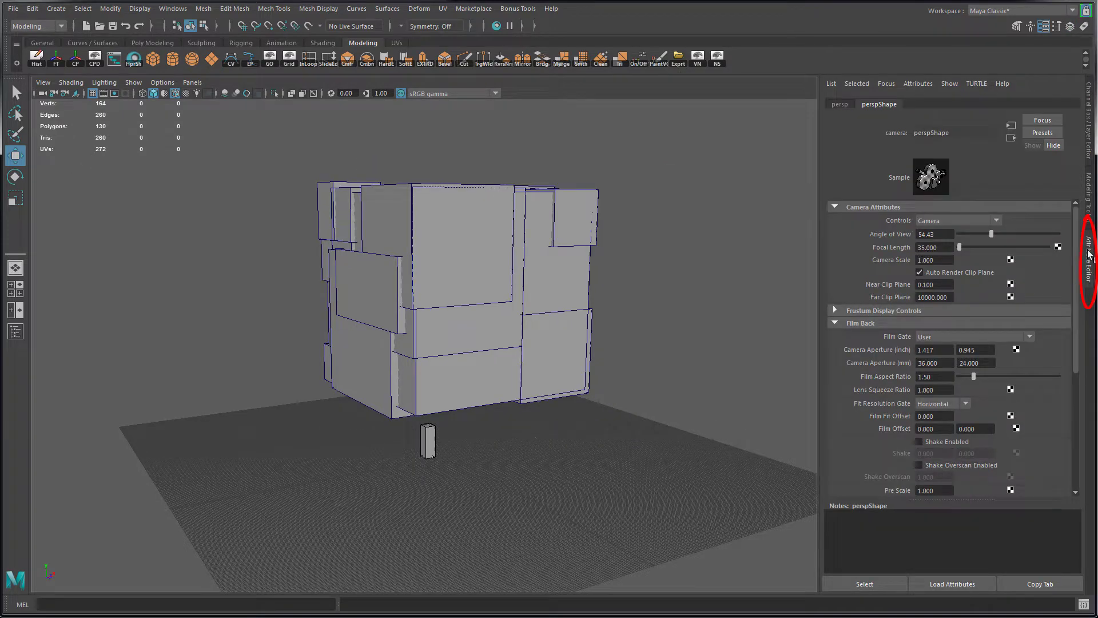
pyautogui.keyDown('alt'); pyautogui.moveTo(463, 279); pyautogui.dragTo(388, 280, button='right'); pyautogui.keyUp('alt')
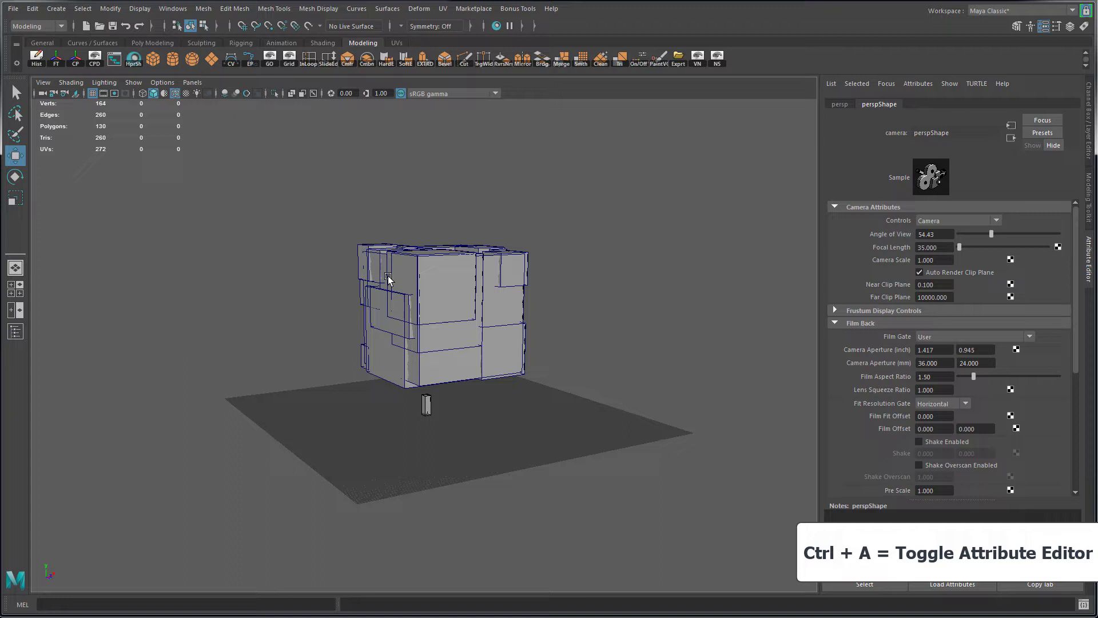
pyautogui.moveTo(388, 280)
pyautogui.keyDown('alt'); pyautogui.mouseDown()
pyautogui.moveTo(201, 276)
pyautogui.moveTo(301, 285)
pyautogui.mouseUp(); pyautogui.keyUp('alt')
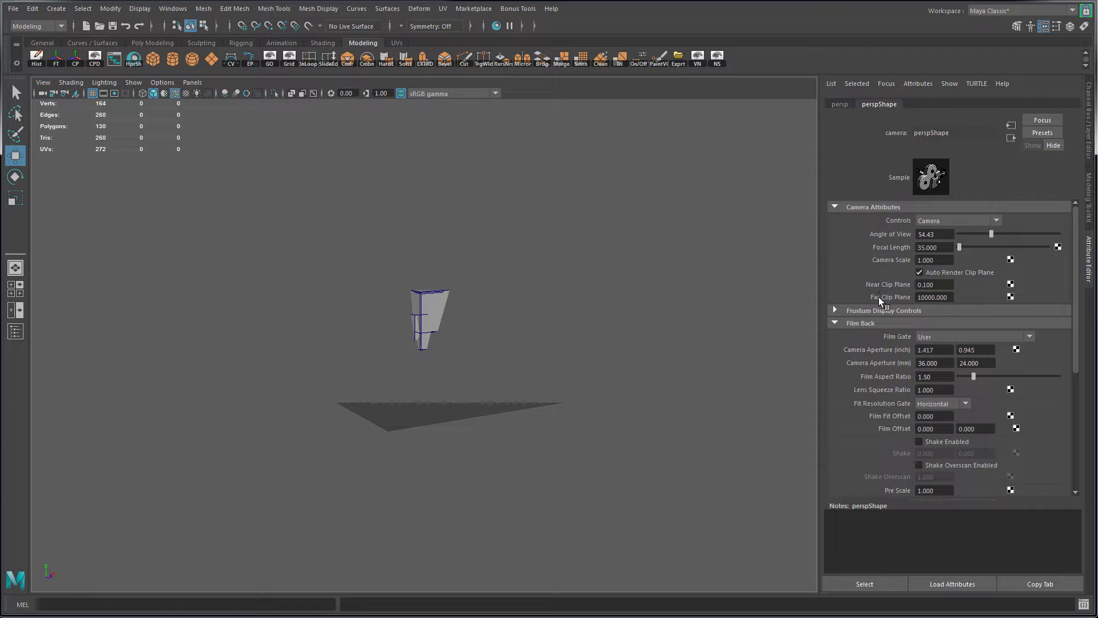
pyautogui.click(918, 296)
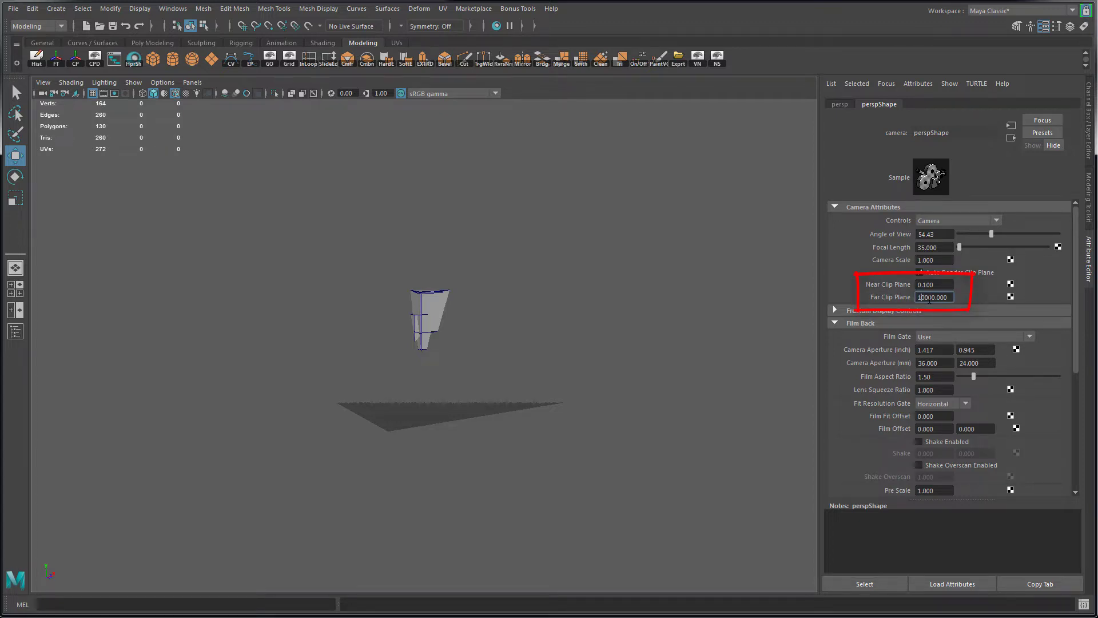
pyautogui.press('BackSpace')
pyautogui.press('Return')
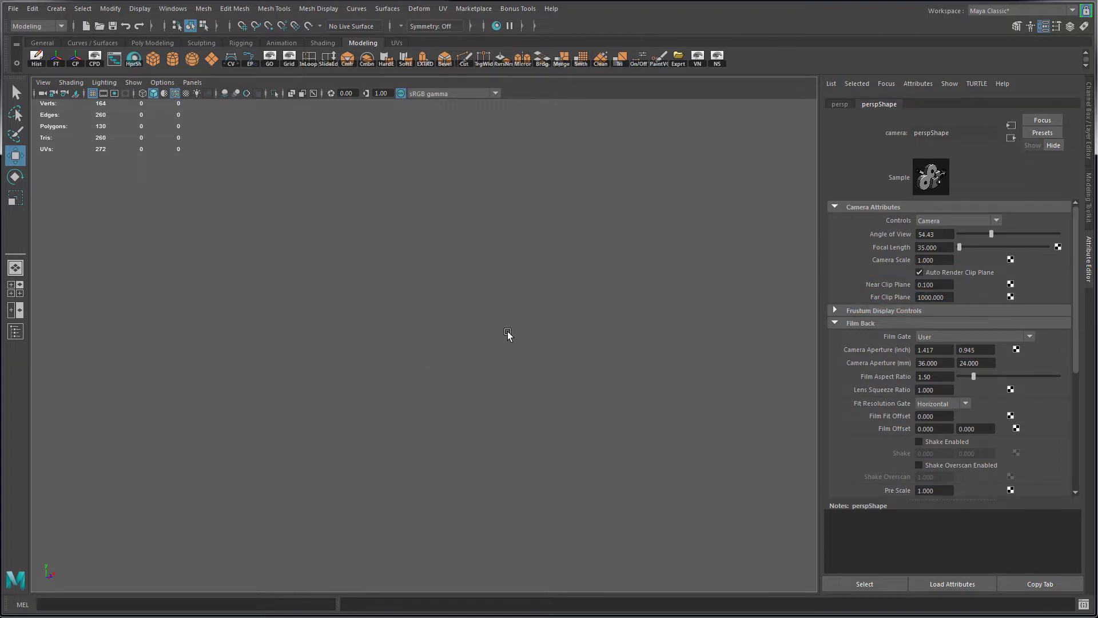
pyautogui.scroll(3, 561, 341)
# Raise Far Clip Plane to 10000, then to 100000.
pyautogui.moveTo(561, 341)
pyautogui.keyDown('alt'); pyautogui.mouseDown()
pyautogui.moveTo(373, 296)
pyautogui.moveTo(394, 298)
pyautogui.mouseUp(); pyautogui.keyUp('alt')
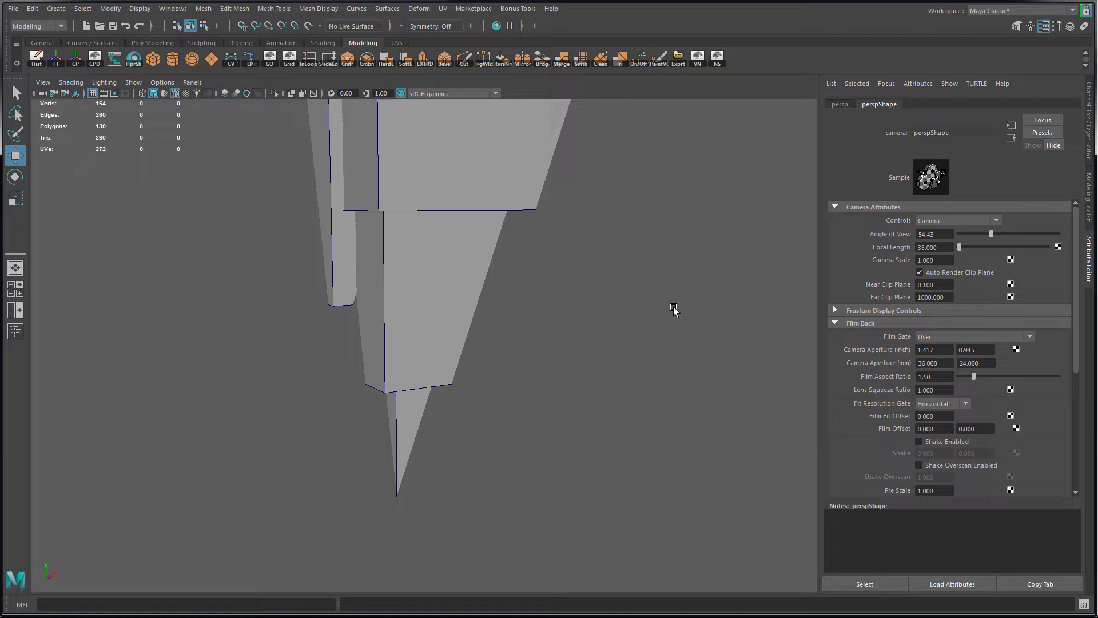
pyautogui.write('10000.000')
pyautogui.press('Return')
pyautogui.scroll(-3, 517, 290)
pyautogui.scroll(-3, 203, 321)
pyautogui.scroll(-3, 340, 324)
pyautogui.scroll(-3, 340, 324)
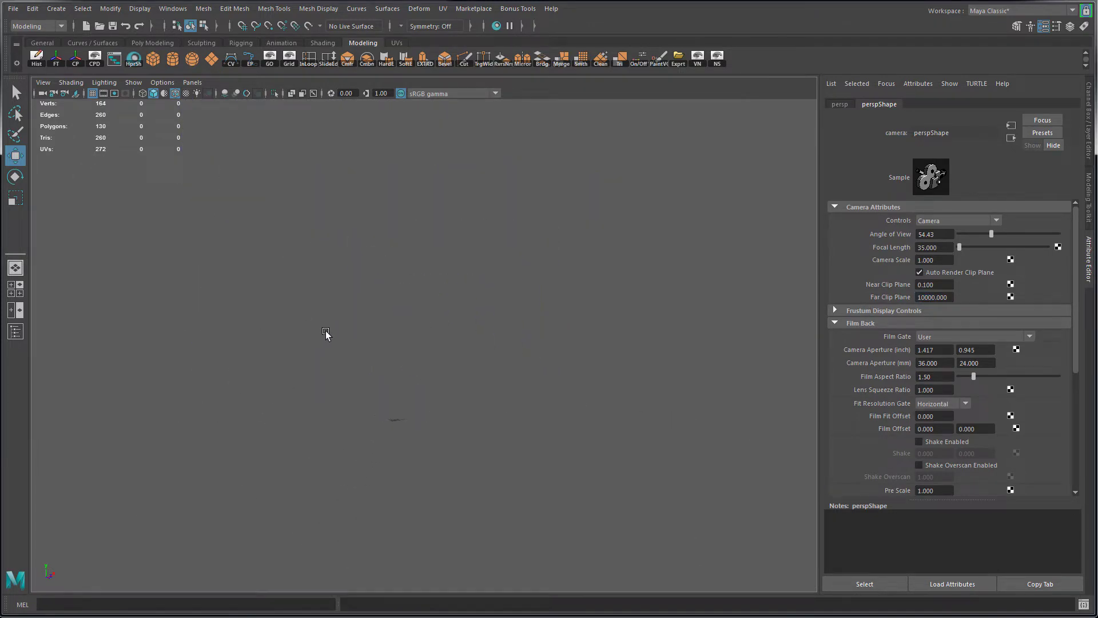
pyautogui.click(928, 297)
pyautogui.write('100000.000')
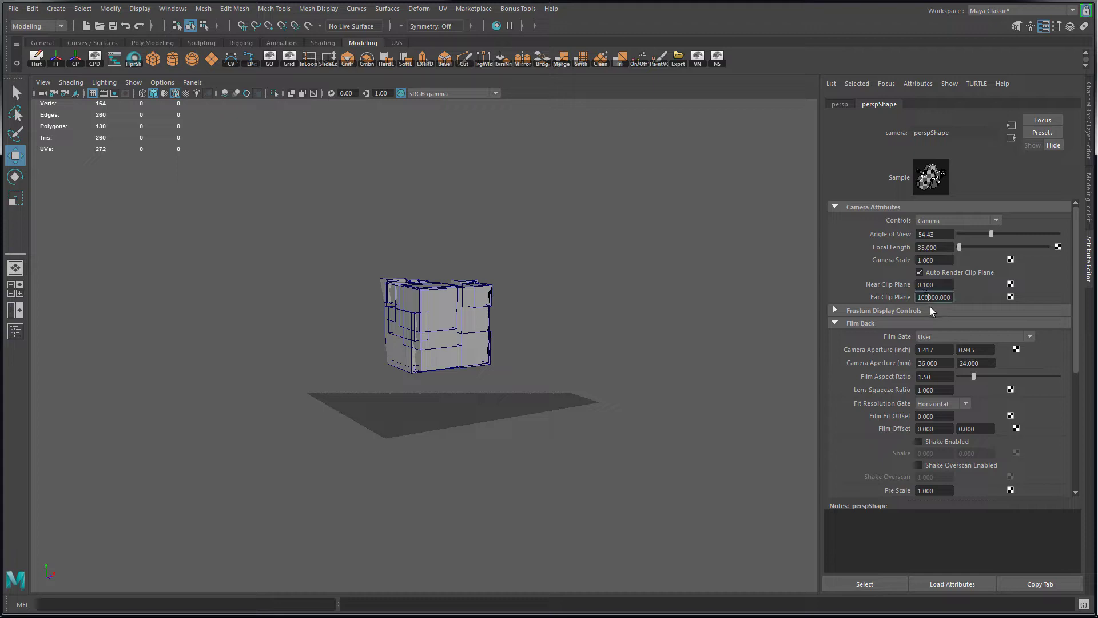
pyautogui.press('Return')
pyautogui.scroll(2, 508, 363)
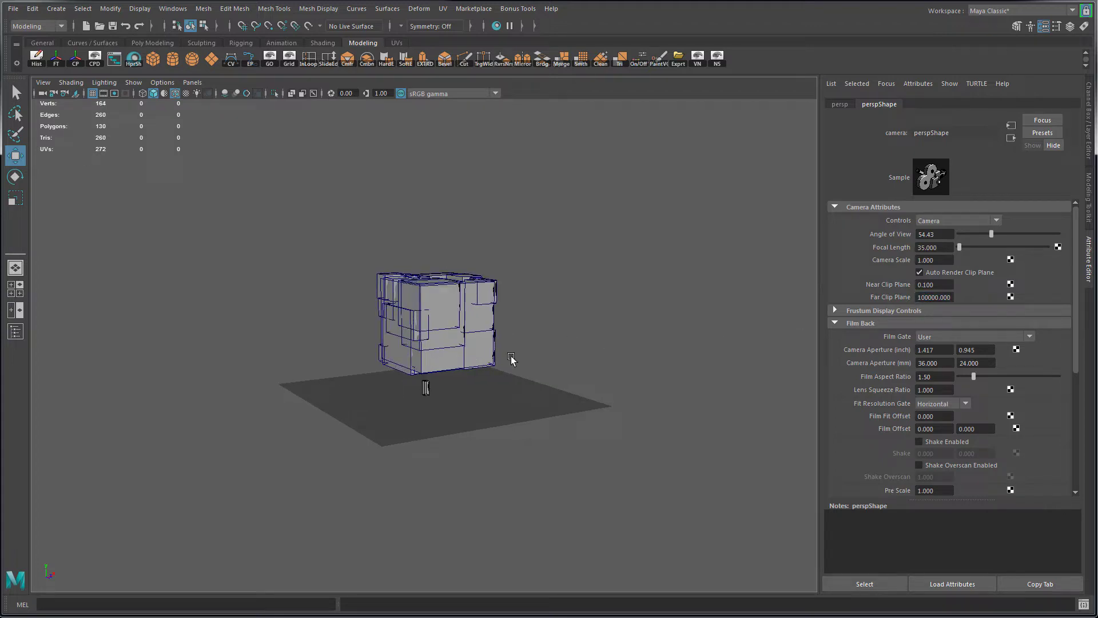
pyautogui.scroll(2, 509, 361)
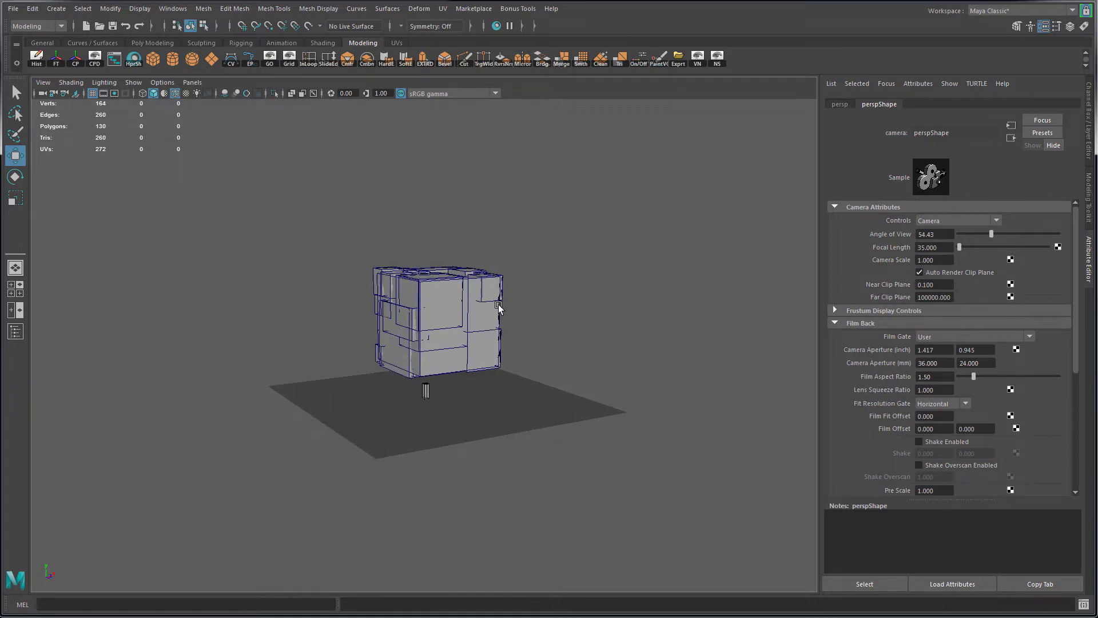
pyautogui.scroll(2, 503, 300)
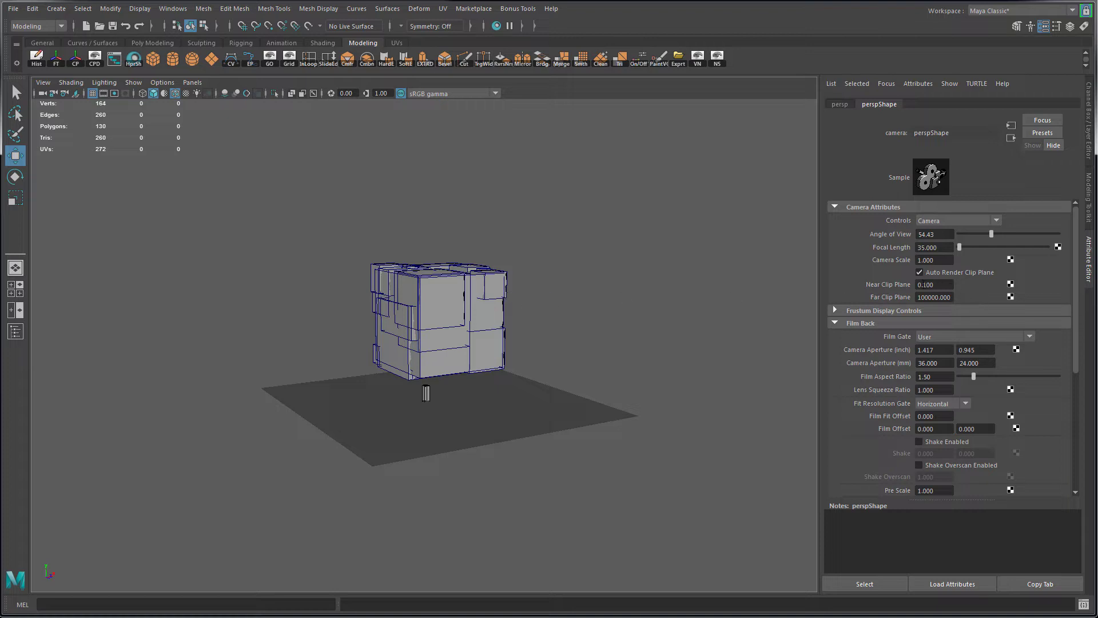
# Set Near Clip Plane to 1, then try a value of 2.
pyautogui.doubleClick(953, 284)
pyautogui.write('1')
pyautogui.press('Return')
pyautogui.scroll(1, 481, 308)
pyautogui.scroll(2, 492, 311)
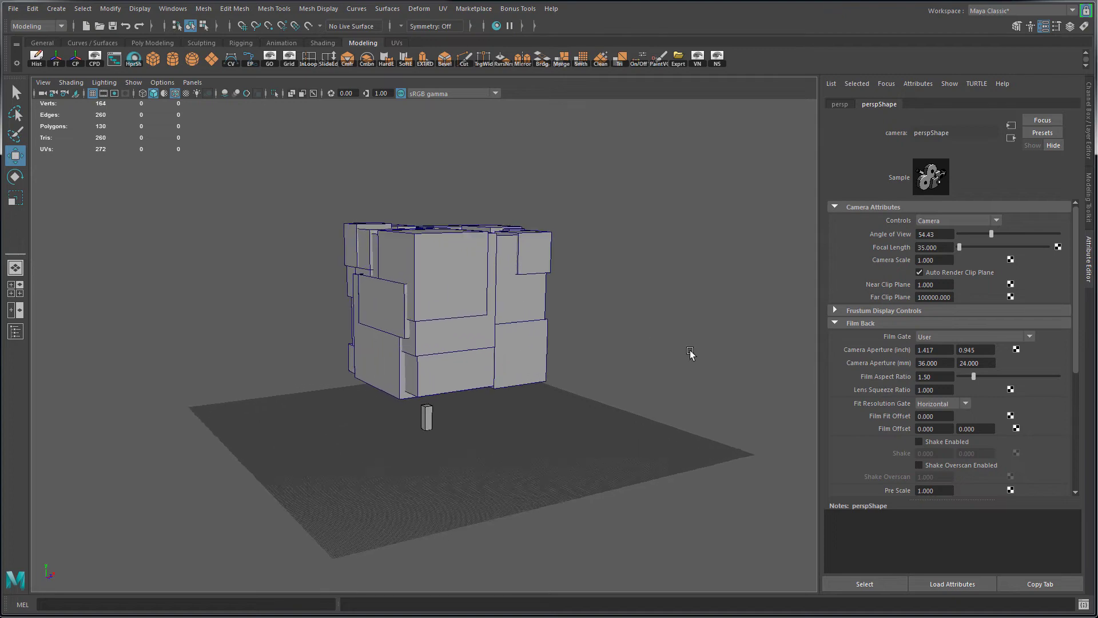
pyautogui.scroll(3, 689, 351)
pyautogui.scroll(3, 507, 316)
pyautogui.scroll(3, 403, 289)
pyautogui.scroll(2, 363, 274)
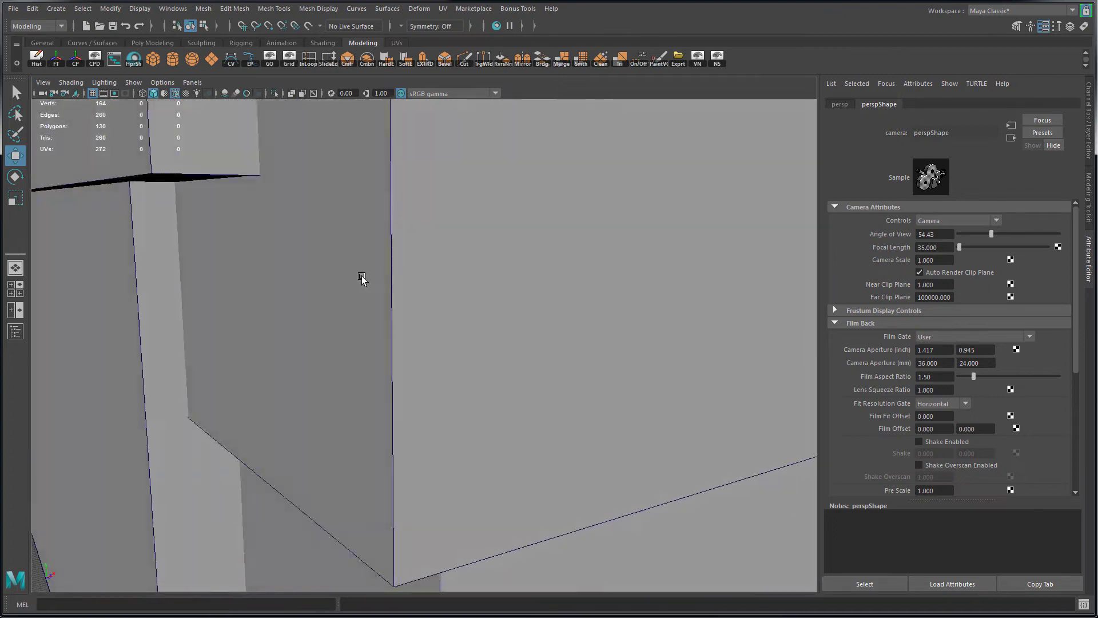
pyautogui.scroll(2, 360, 277)
pyautogui.scroll(1, 358, 278)
pyautogui.scroll(-2, 359, 279)
pyautogui.scroll(-2, 386, 289)
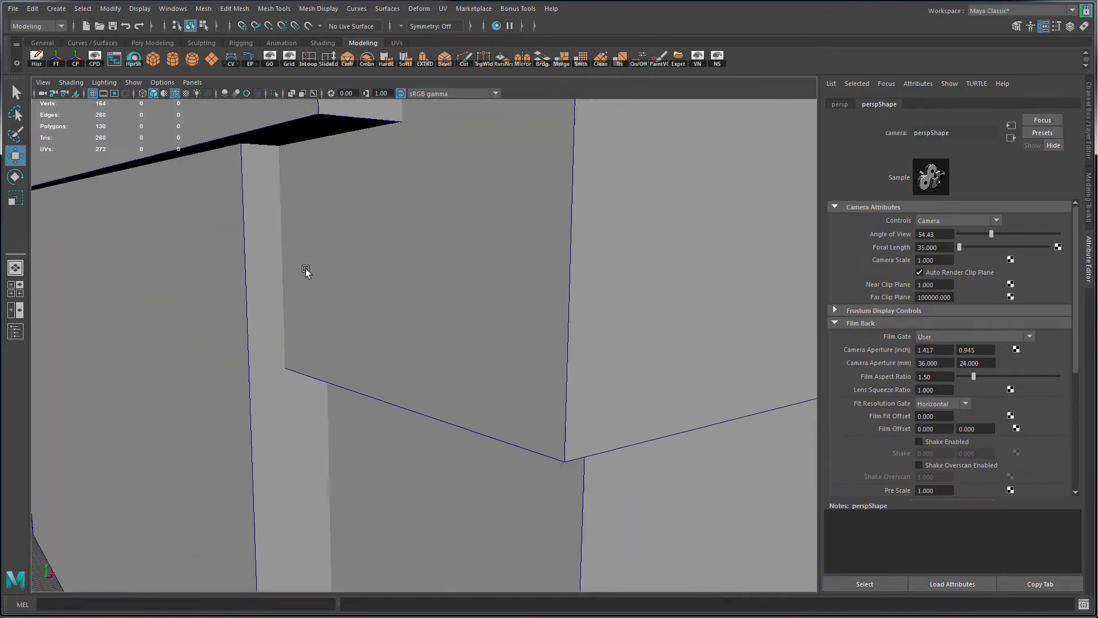
pyautogui.scroll(-3, 306, 269)
pyautogui.scroll(-2, 287, 266)
pyautogui.scroll(-3, 386, 283)
pyautogui.scroll(-2, 481, 304)
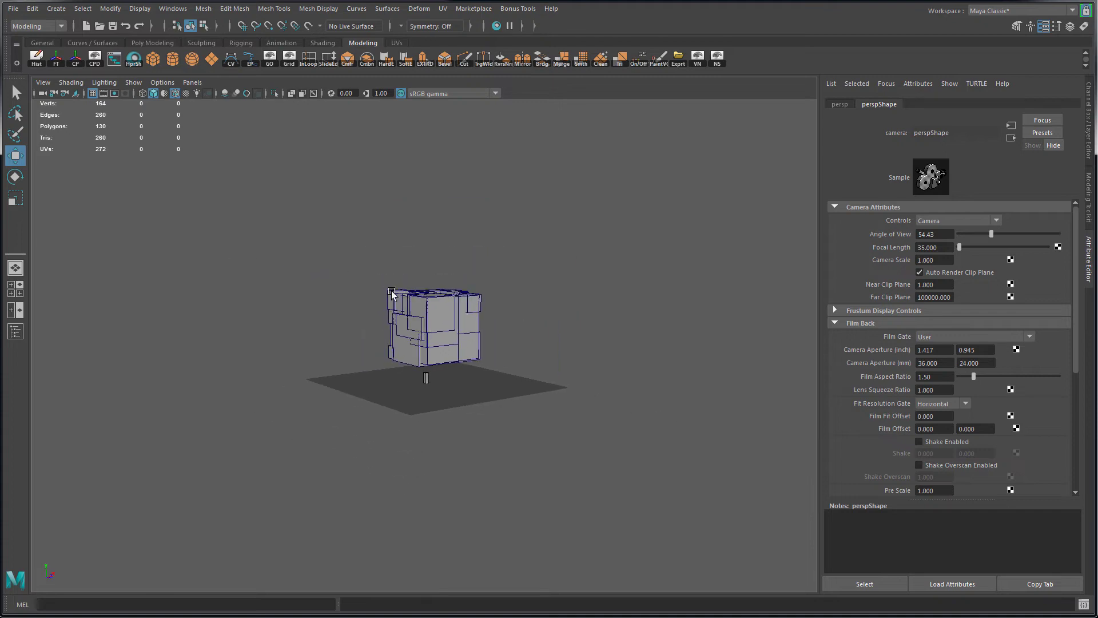
pyautogui.click(935, 284)
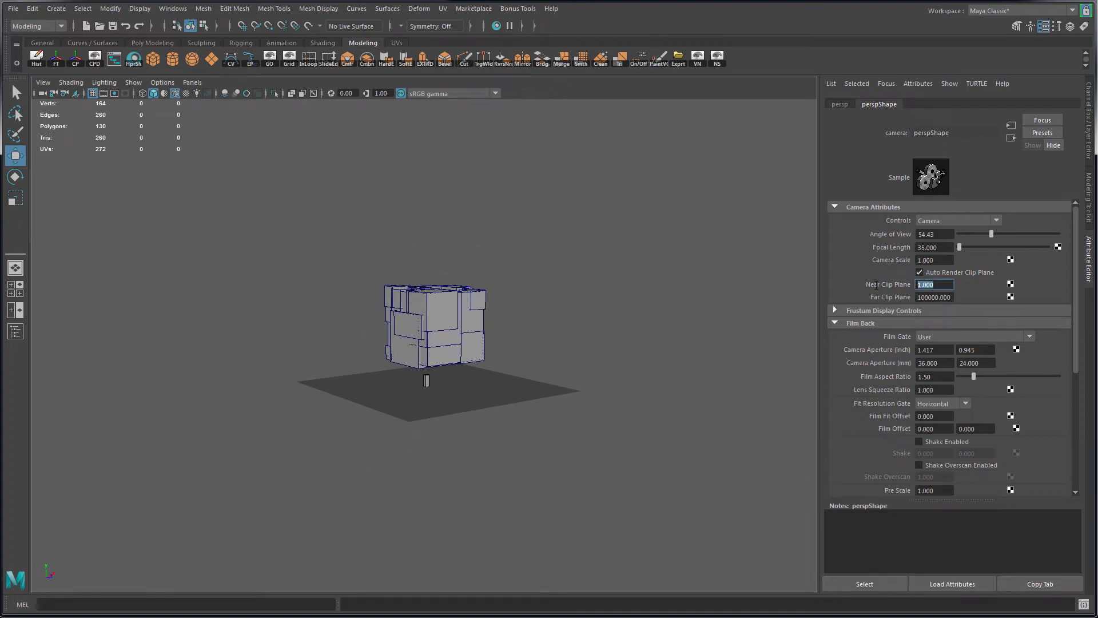
pyautogui.write('2')
pyautogui.press('Return')
pyautogui.moveTo(385, 301)
pyautogui.keyDown('alt'); pyautogui.mouseDown()
pyautogui.moveTo(437, 314)
pyautogui.moveTo(343, 305)
pyautogui.mouseUp(); pyautogui.keyUp('alt')
pyautogui.scroll(3, 625, 363)
pyautogui.scroll(3, 530, 334)
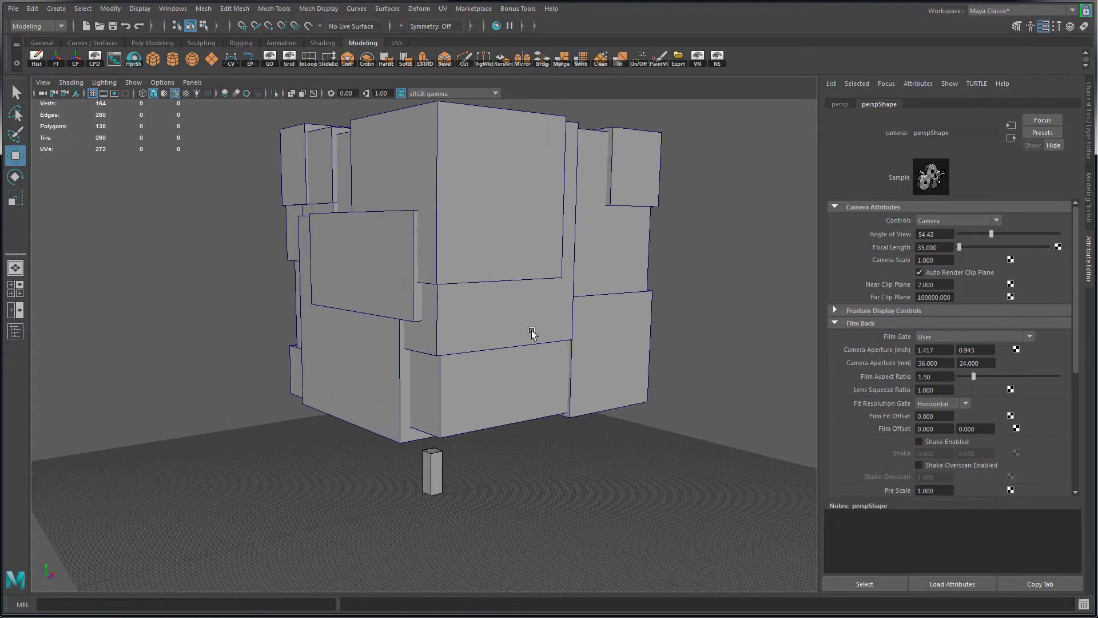
pyautogui.scroll(3, 438, 331)
# Return Near Clip Plane to 1 and orbit close to the block model to check it.
pyautogui.moveTo(437, 332)
pyautogui.keyDown('alt'); pyautogui.mouseDown()
pyautogui.moveTo(400, 338)
pyautogui.moveTo(392, 363)
pyautogui.moveTo(449, 369)
pyautogui.moveTo(540, 323)
pyautogui.moveTo(506, 331)
pyautogui.mouseUp(); pyautogui.keyUp('alt')
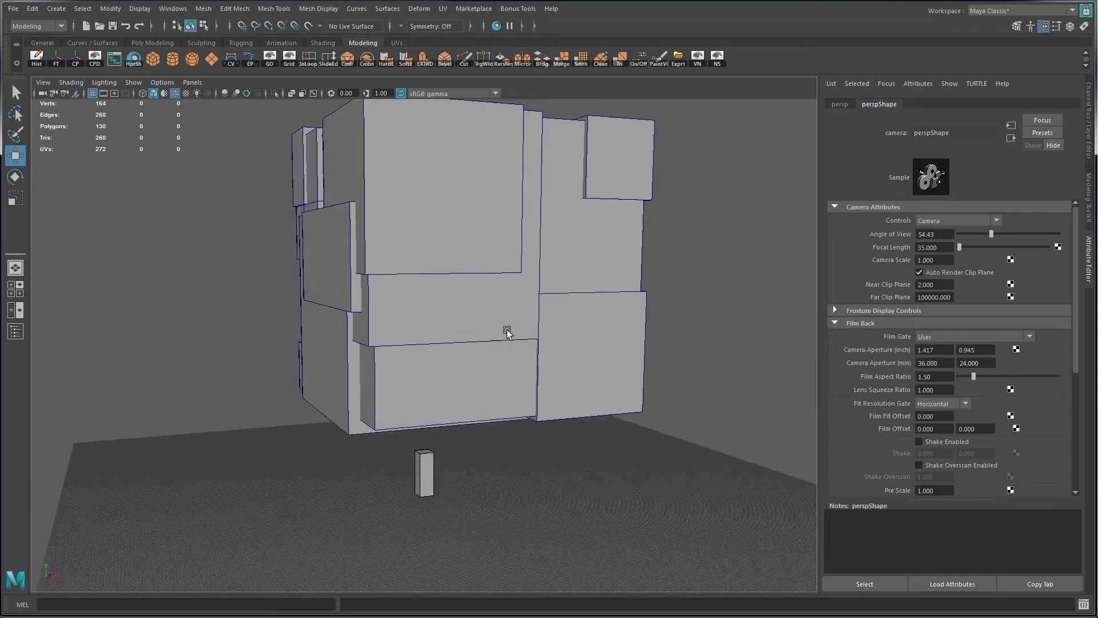
pyautogui.doubleClick(936, 284)
pyautogui.write('1')
pyautogui.press('Return')
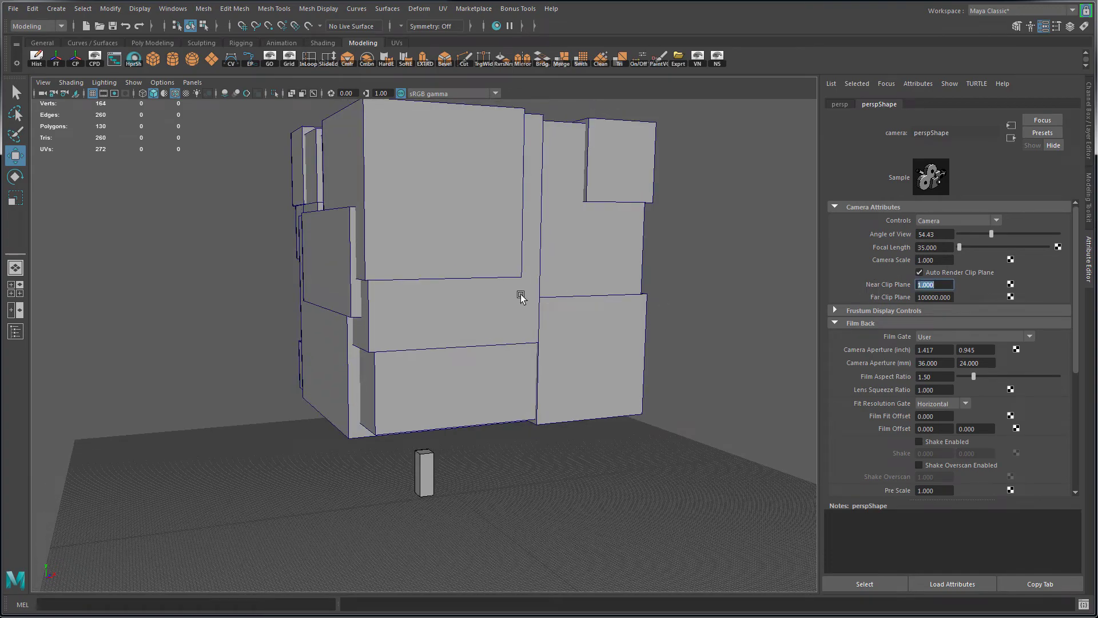
pyautogui.moveTo(391, 285)
pyautogui.keyDown('alt'); pyautogui.mouseDown()
pyautogui.moveTo(410, 284)
pyautogui.moveTo(402, 264)
pyautogui.moveTo(397, 303)
pyautogui.moveTo(348, 331)
pyautogui.moveTo(448, 306)
pyautogui.mouseUp(); pyautogui.keyUp('alt')
pyautogui.keyDown('alt'); pyautogui.moveTo(449, 307); pyautogui.dragTo(363, 277, button='right'); pyautogui.keyUp('alt')
pyautogui.keyDown('alt'); pyautogui.moveTo(363, 277); pyautogui.dragTo(404, 295); pyautogui.keyUp('alt')
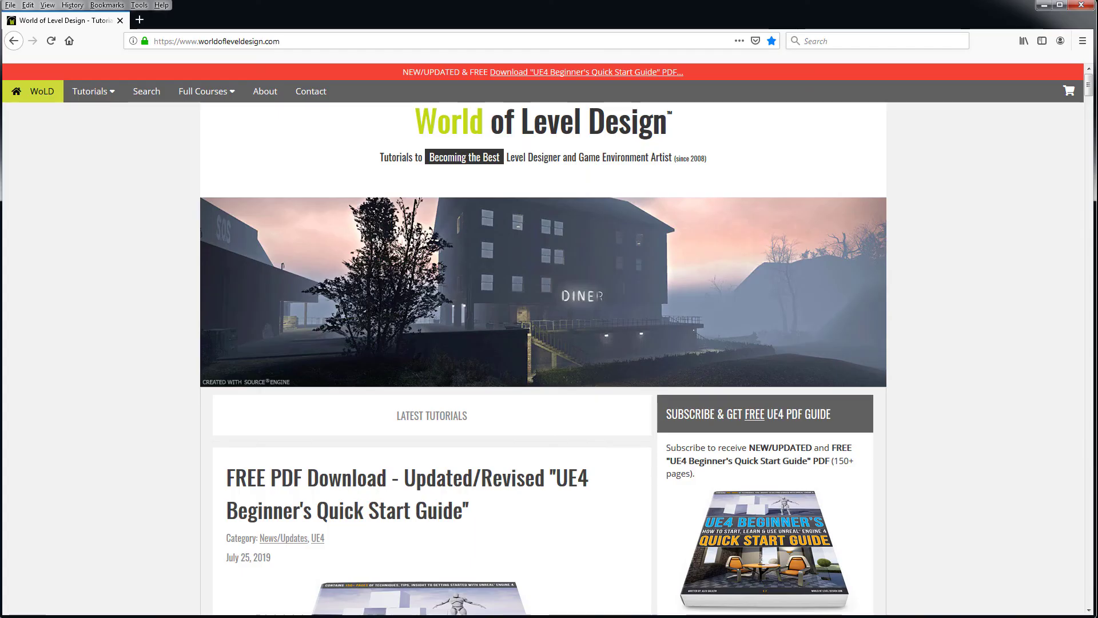
pyautogui.click(317, 40)
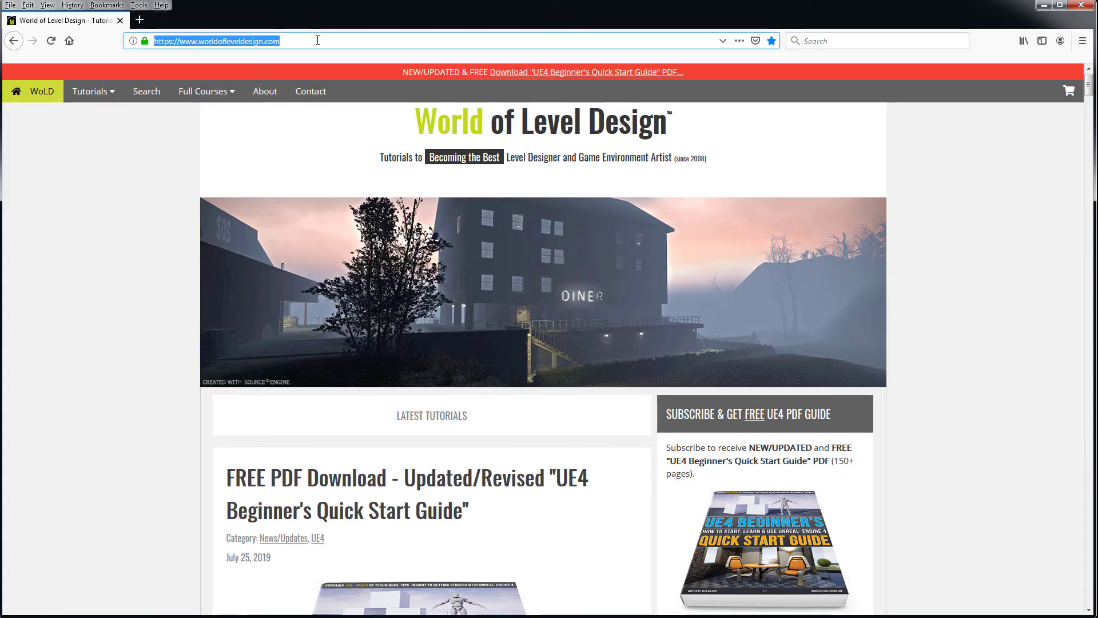